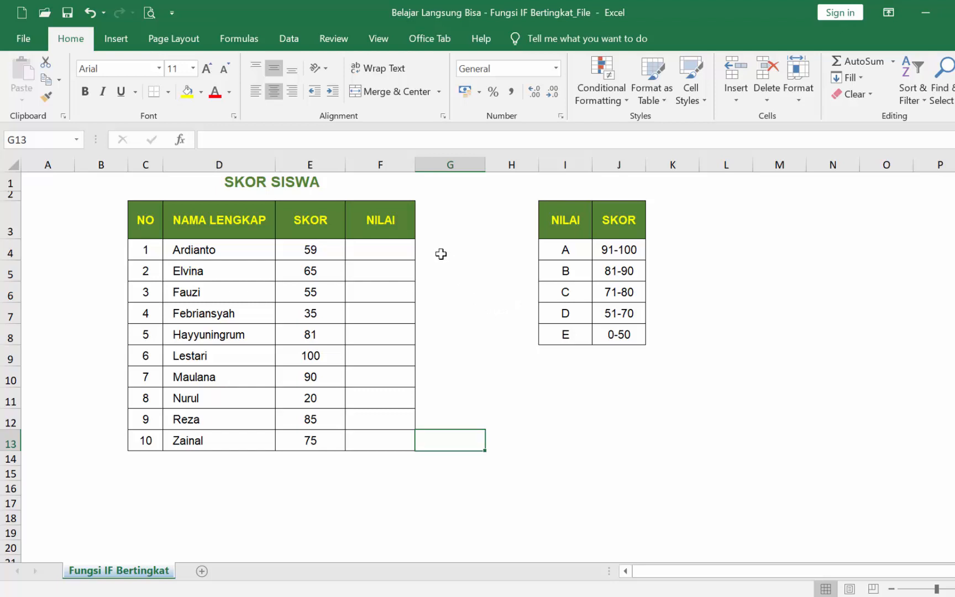
# Start an IF formula in cell F4 that returns "A" when E4>=91, using semicolons as argument separators.
pyautogui.click(407, 255)
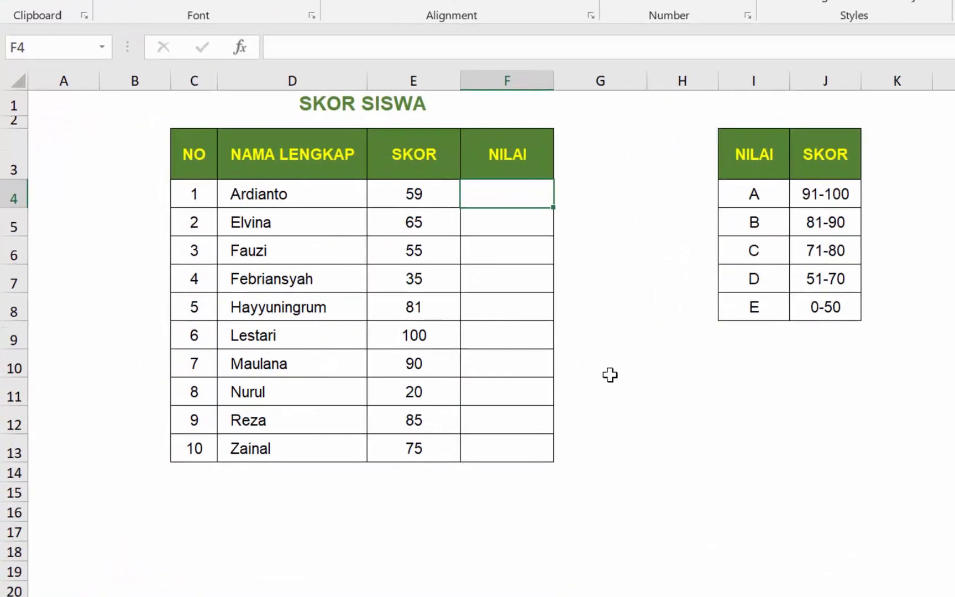
pyautogui.write('=')
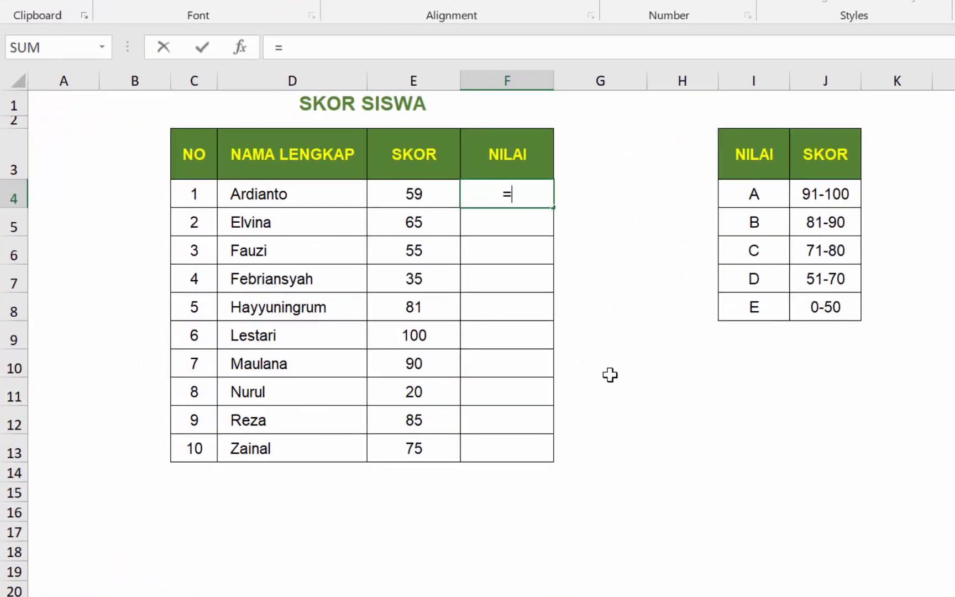
pyautogui.write('if')
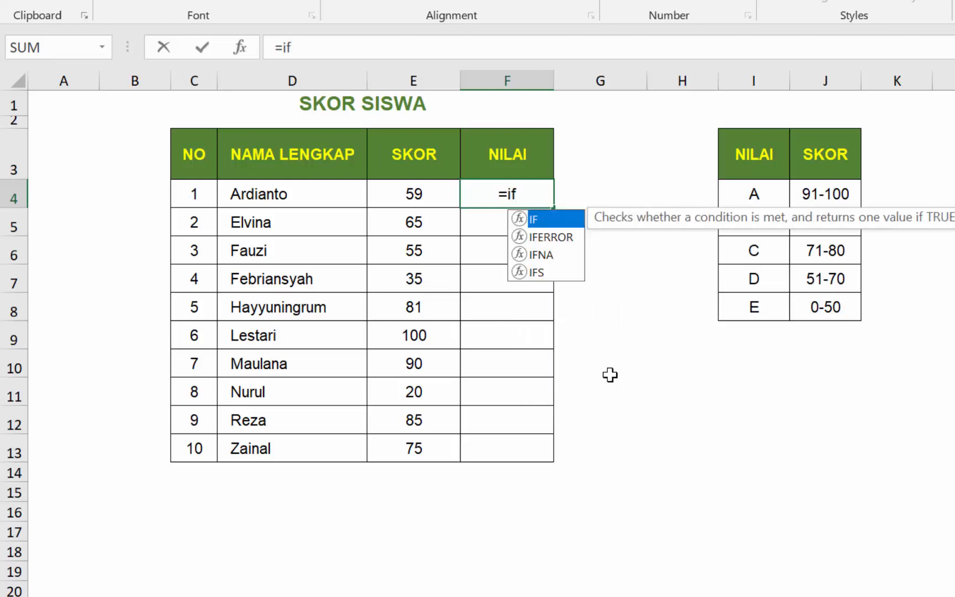
pyautogui.write('(')
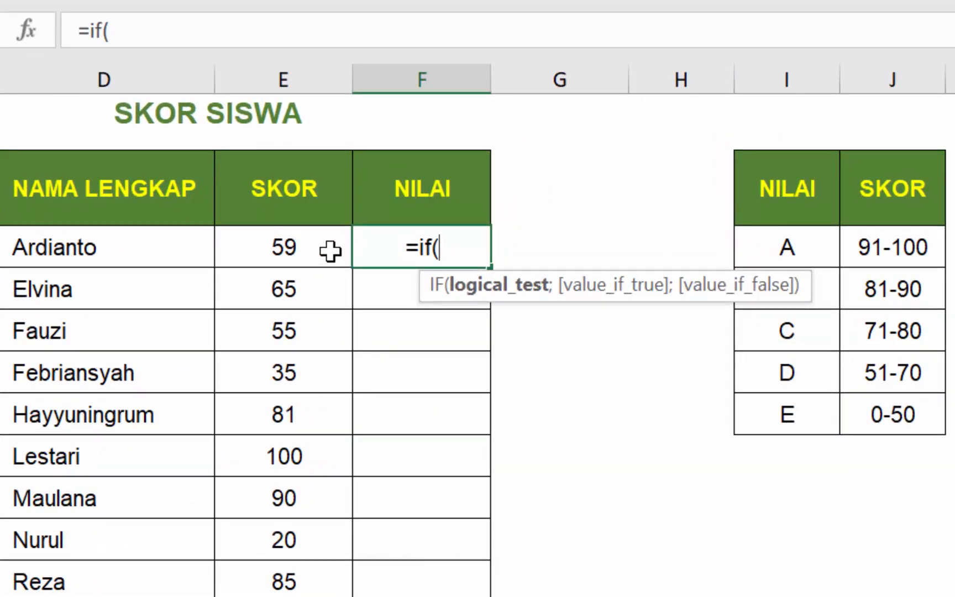
pyautogui.click(330, 252)
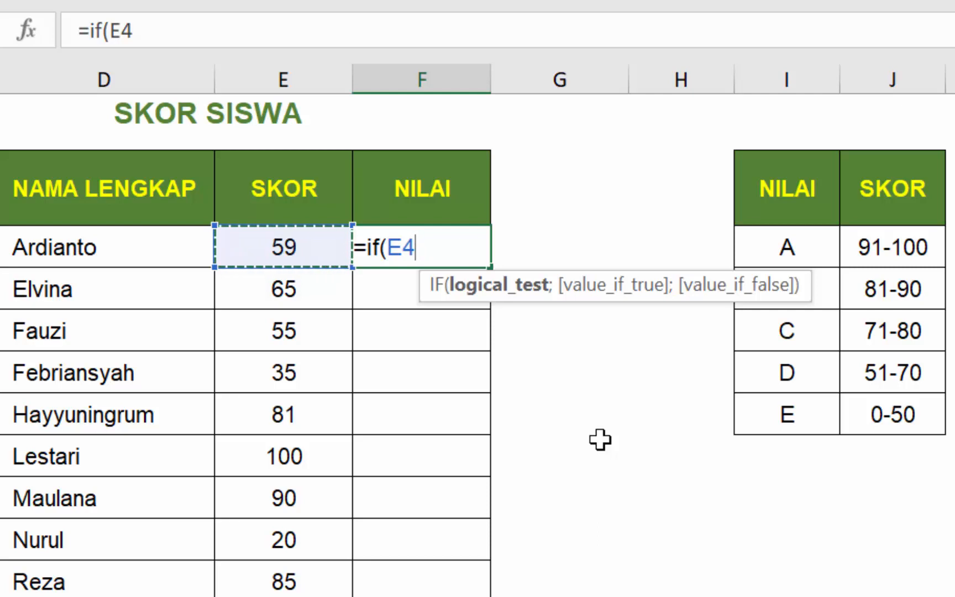
pyautogui.write('>=')
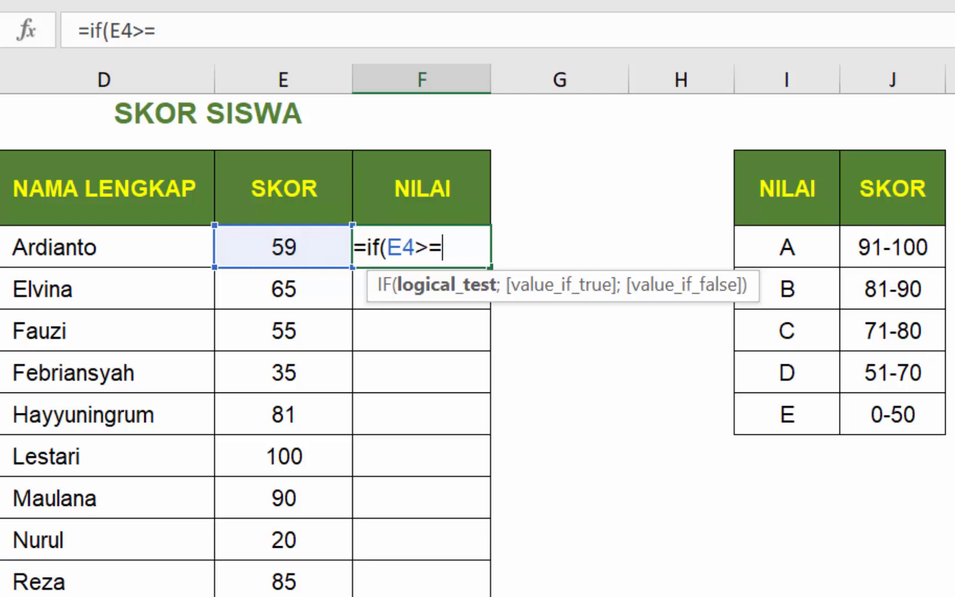
pyautogui.write('91')
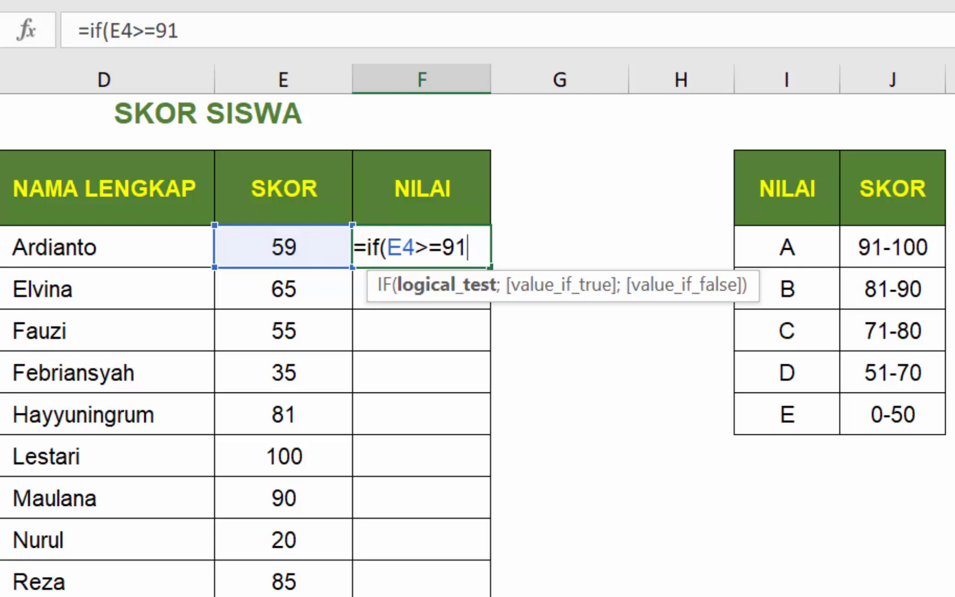
pyautogui.write(';')
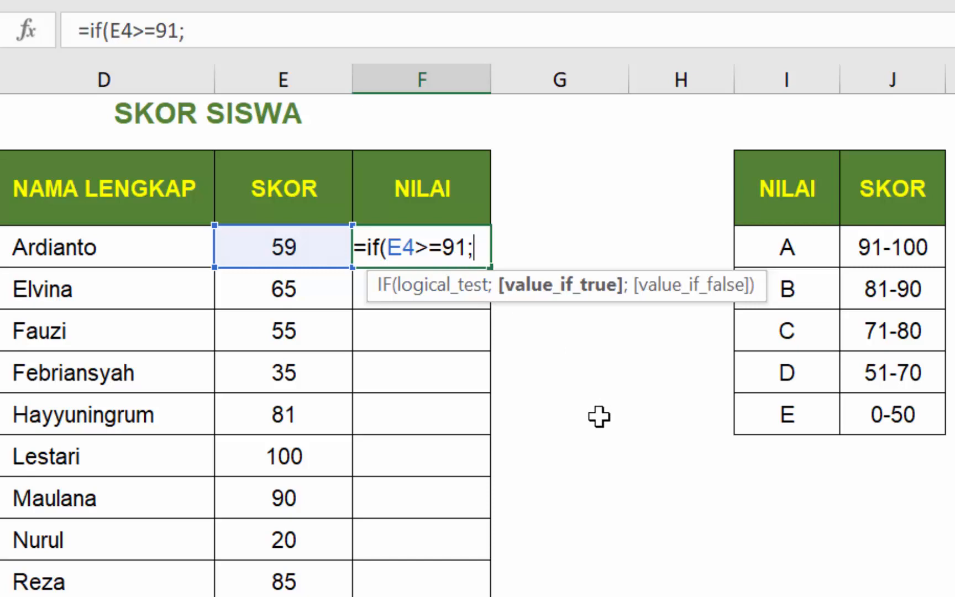
pyautogui.write('"A"')
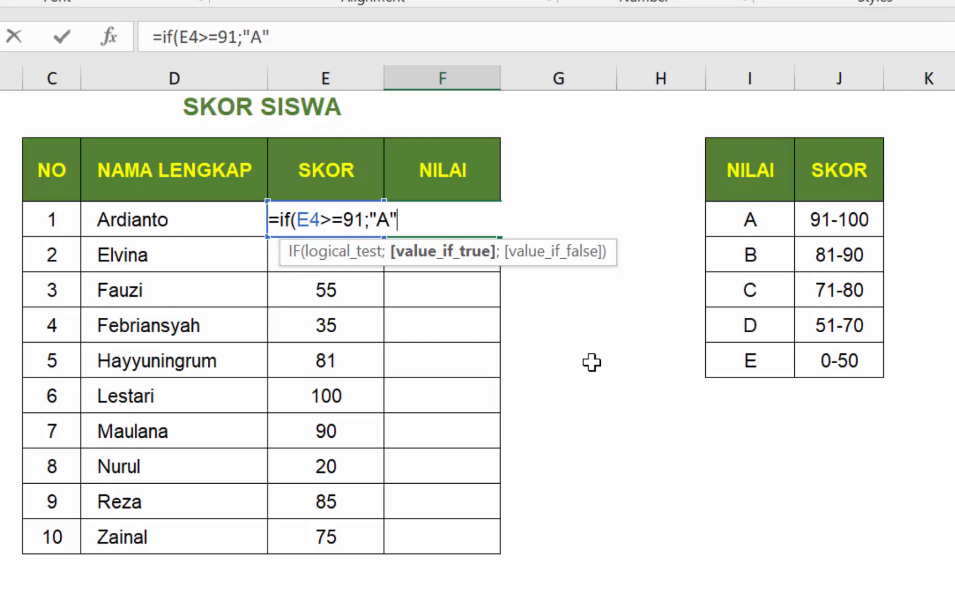
pyautogui.write(';')
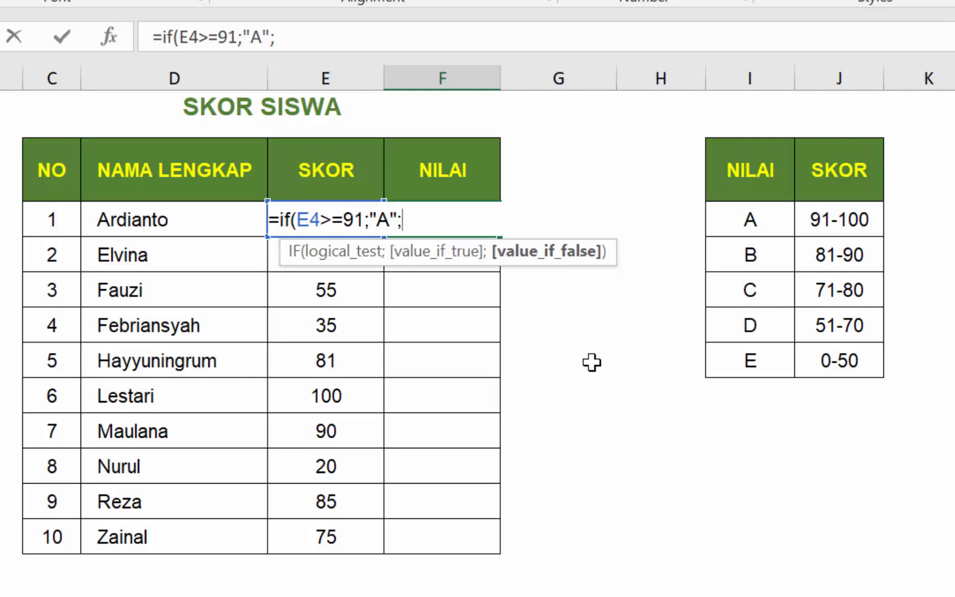
# Nest a second IF as the value-if-false argument, returning "B" when E4>=81.
pyautogui.write('if')
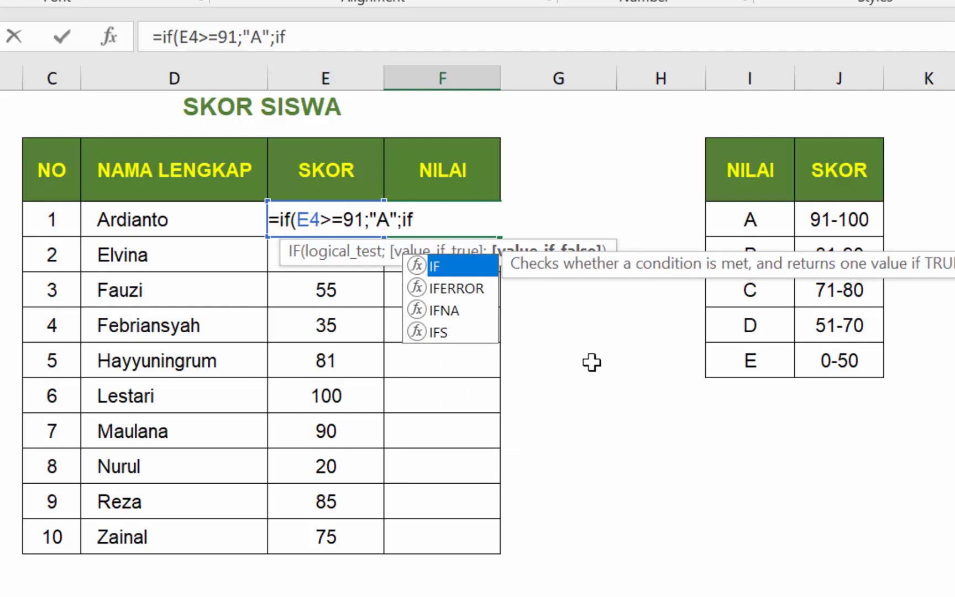
pyautogui.write('(')
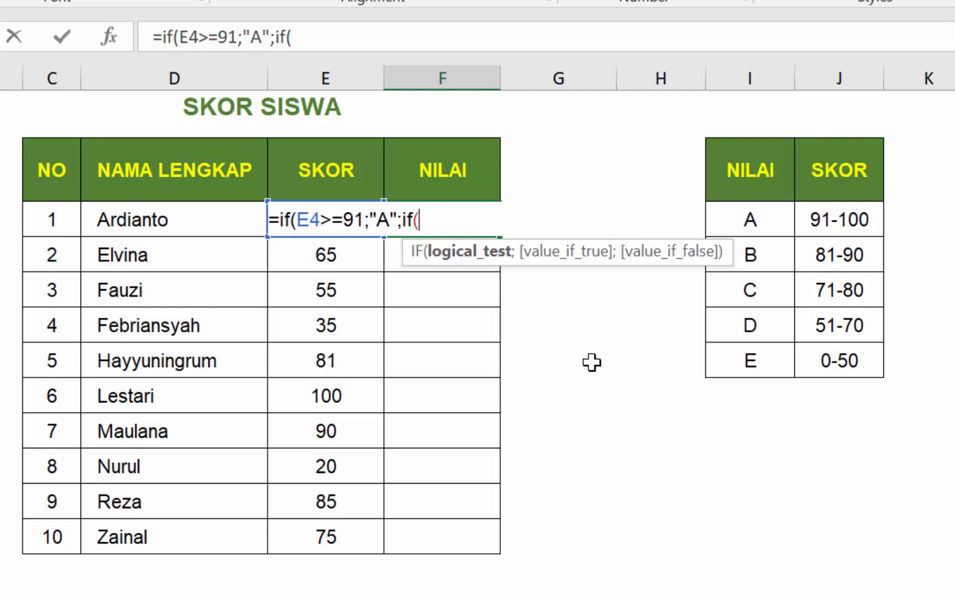
pyautogui.write('e4>')
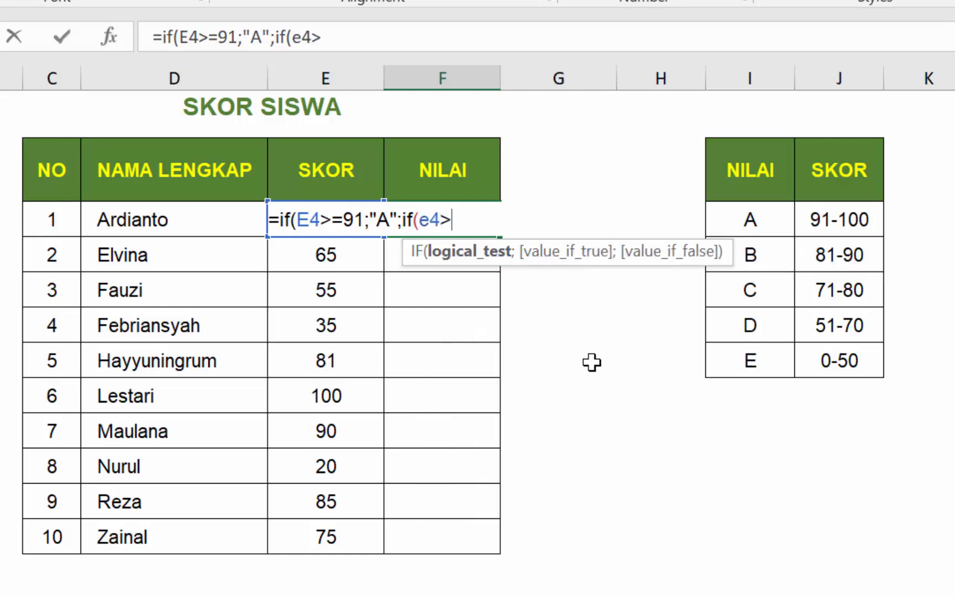
pyautogui.write('=')
pyautogui.write('81')
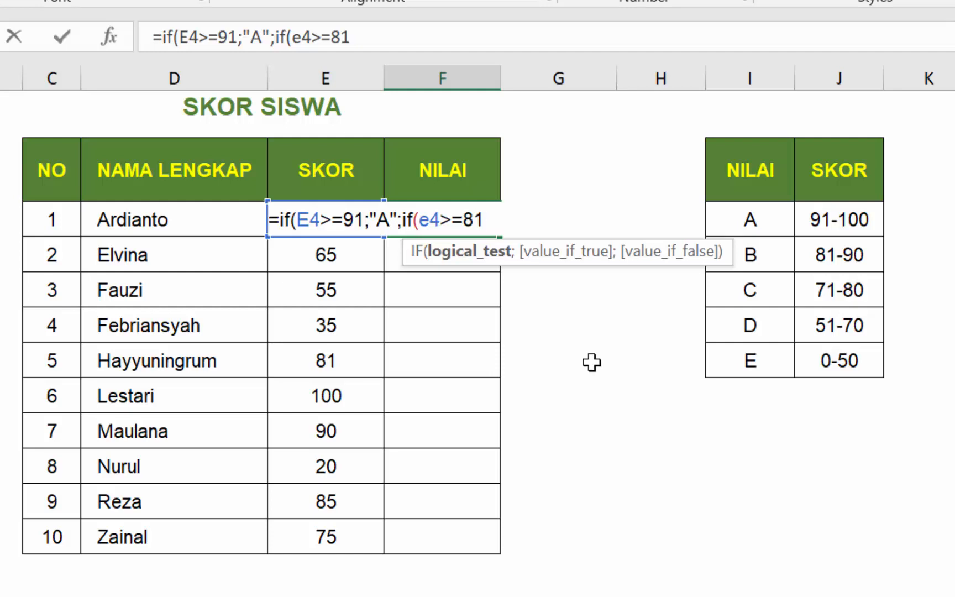
pyautogui.write(';')
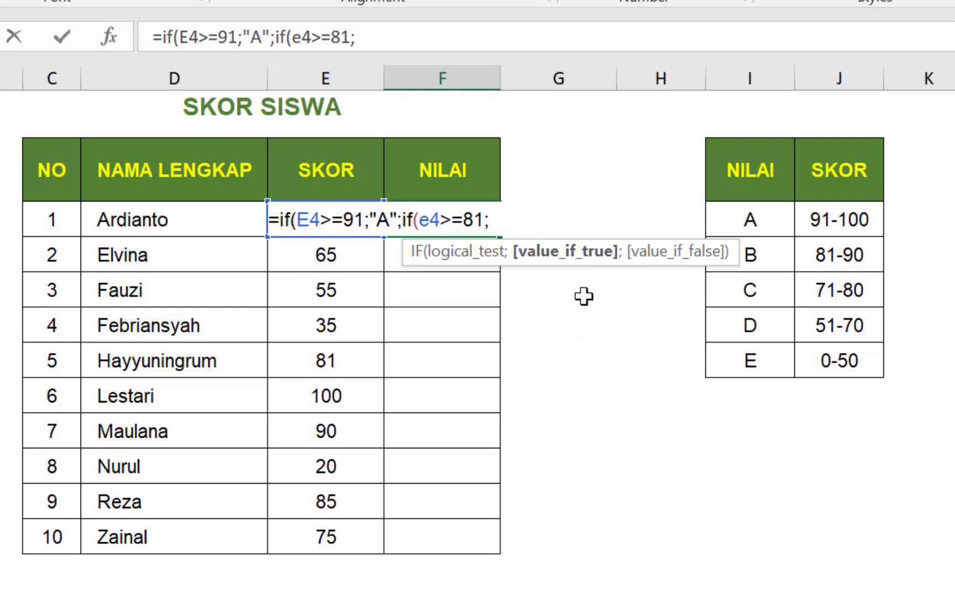
pyautogui.write('"B";')
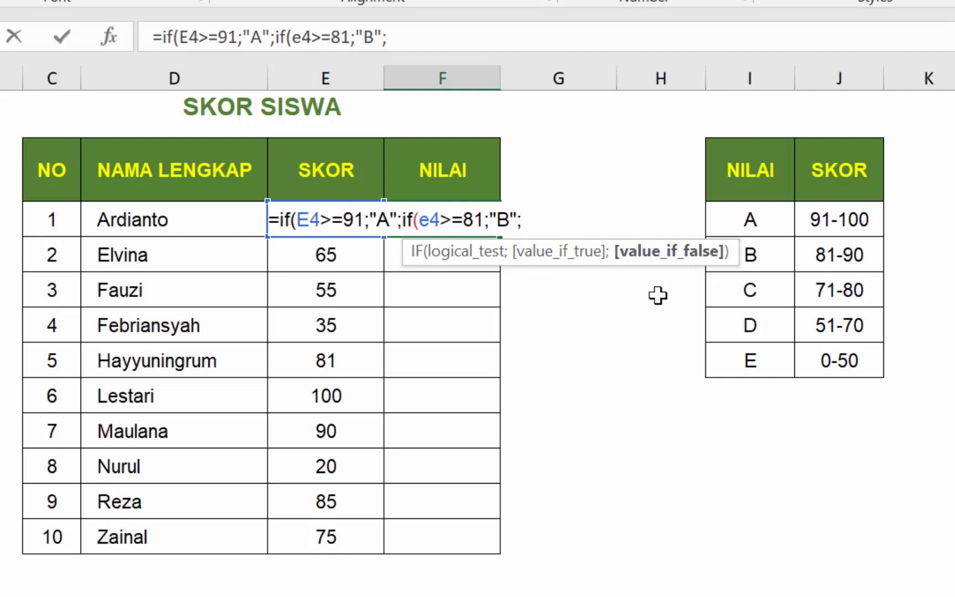
# Nest a third IF in the F4 formula, returning "C" when E4>=71.
pyautogui.write('if(')
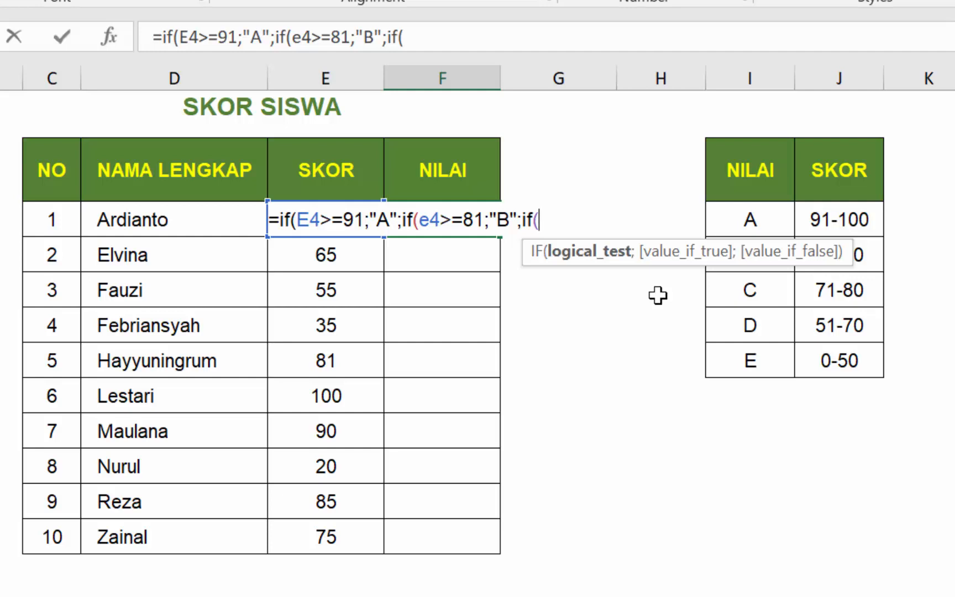
pyautogui.write('e4>')
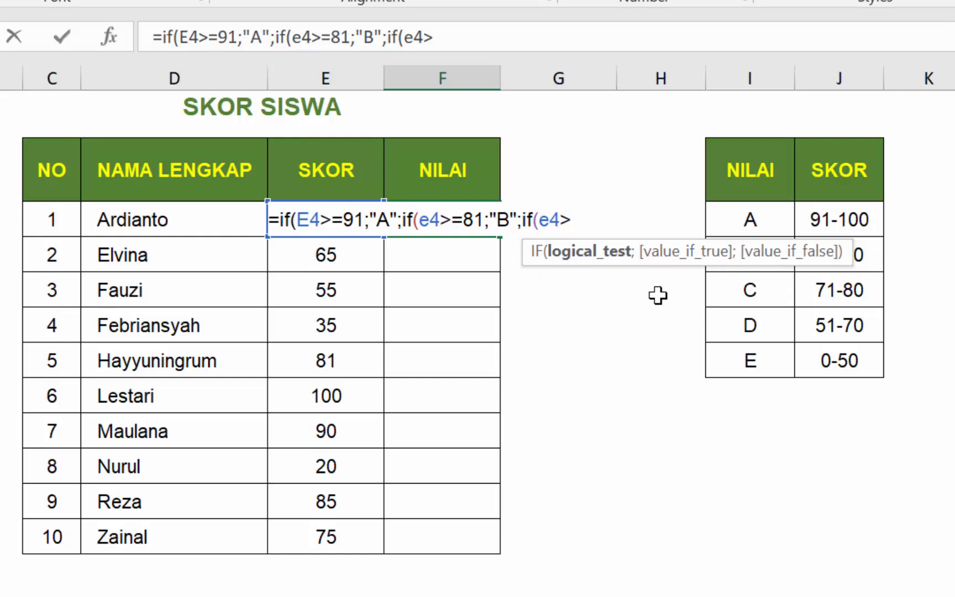
pyautogui.write('=71;')
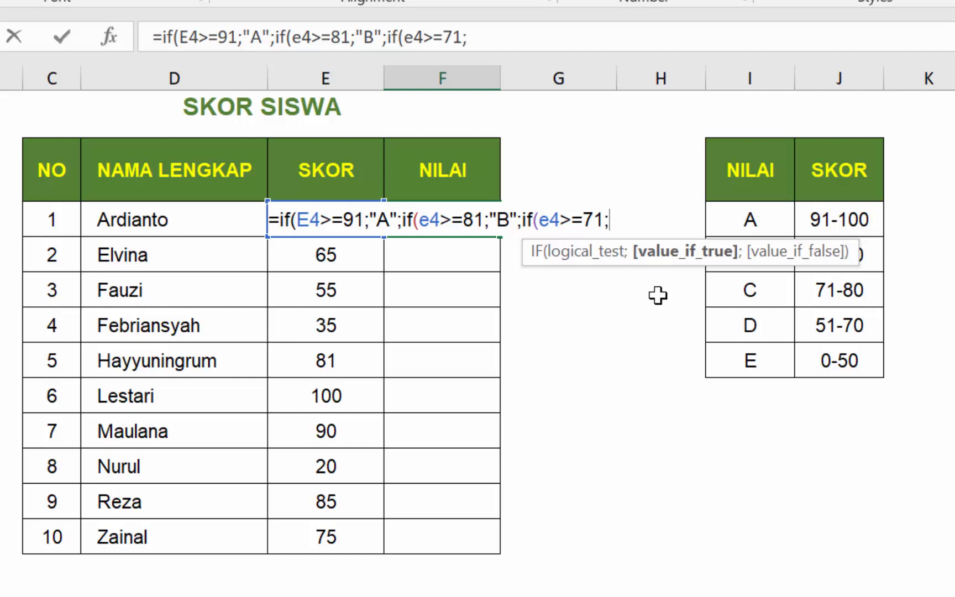
pyautogui.write('"c')
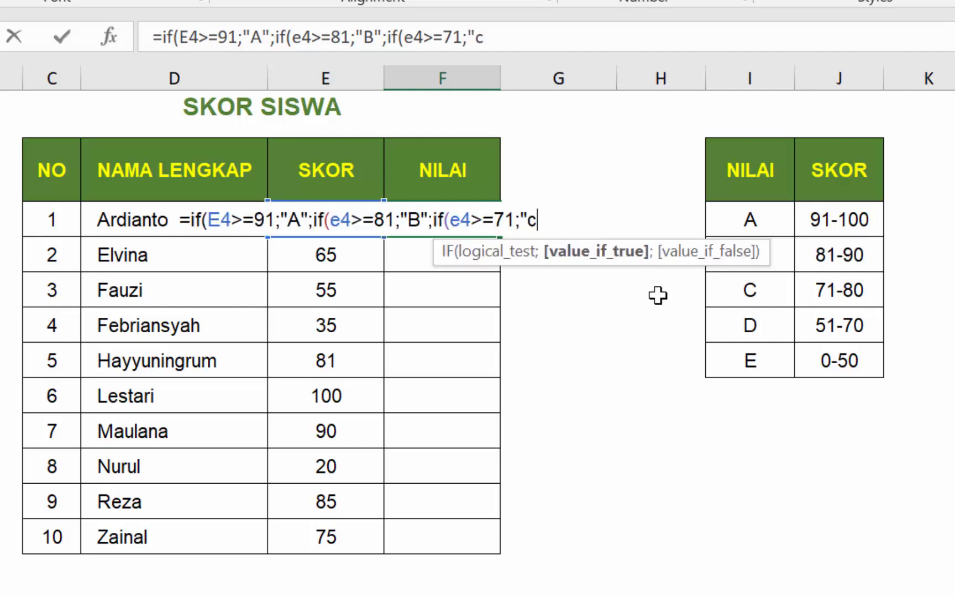
pyautogui.press('BackSpace')
pyautogui.write('C";')
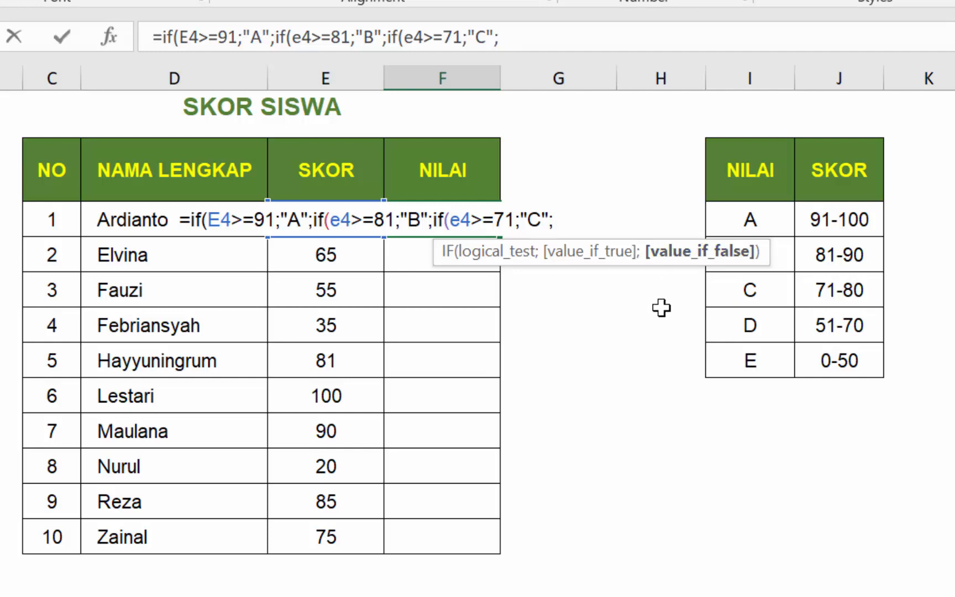
# Nest a fourth IF in the F4 formula, returning "D" when E4>=51.
pyautogui.write('if')
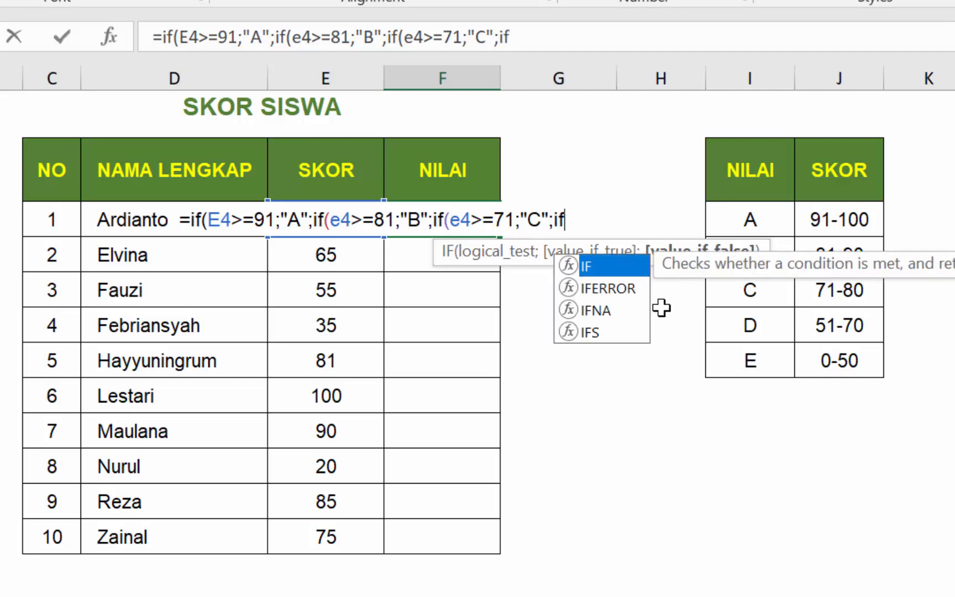
pyautogui.write('(')
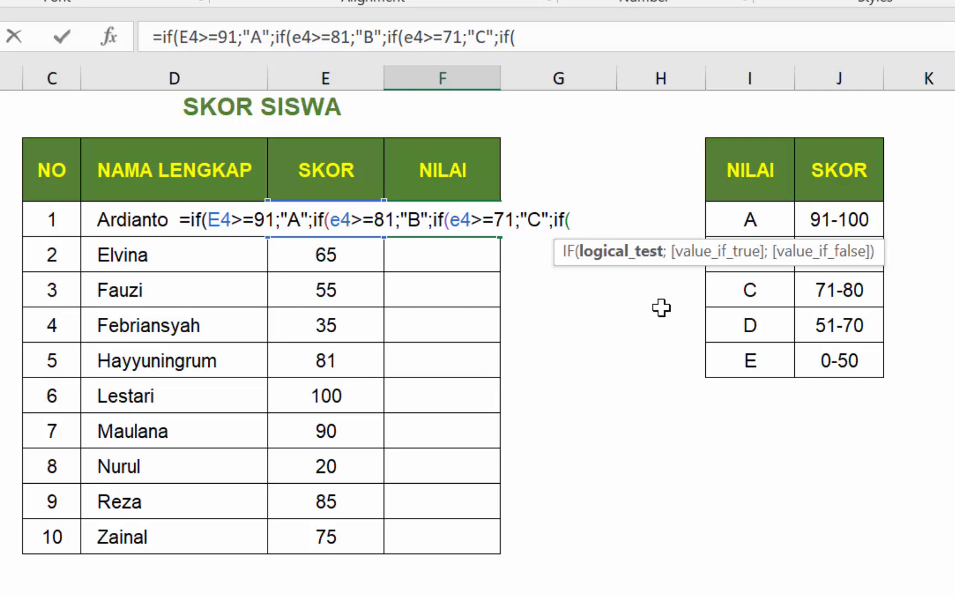
pyautogui.write('E4')
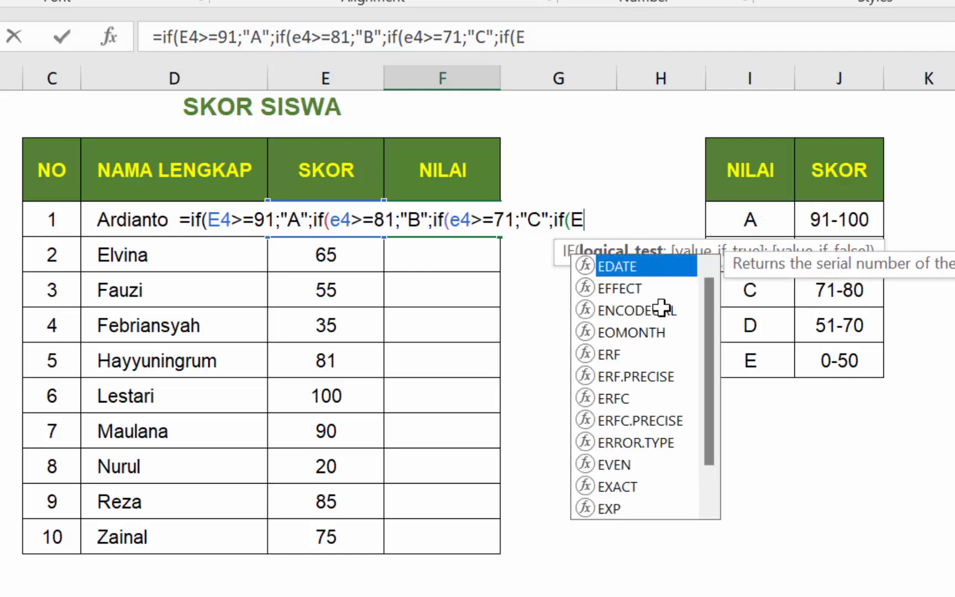
pyautogui.write('>=')
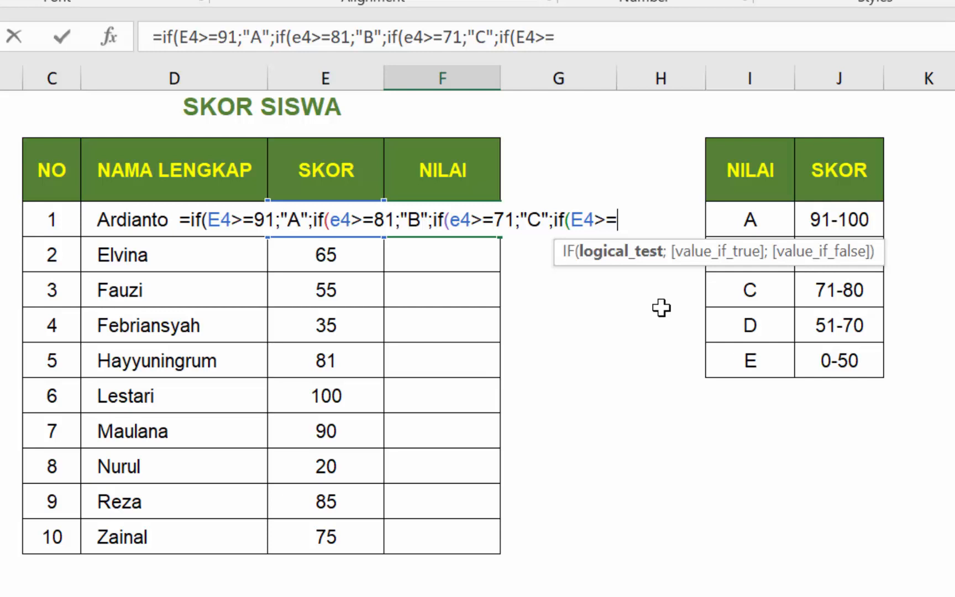
pyautogui.write('51;')
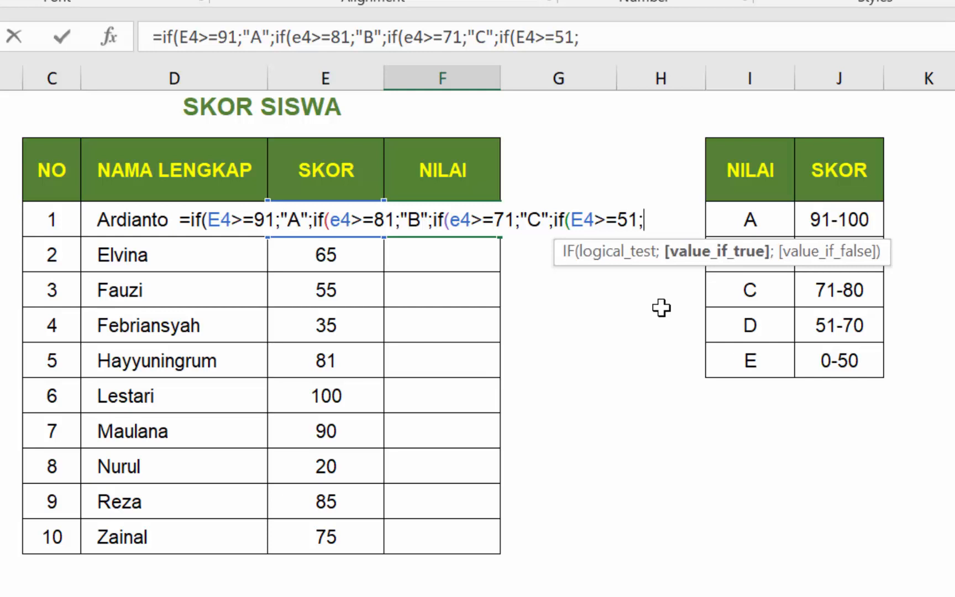
pyautogui.write('"d')
pyautogui.press('BackSpace')
pyautogui.write('D";')
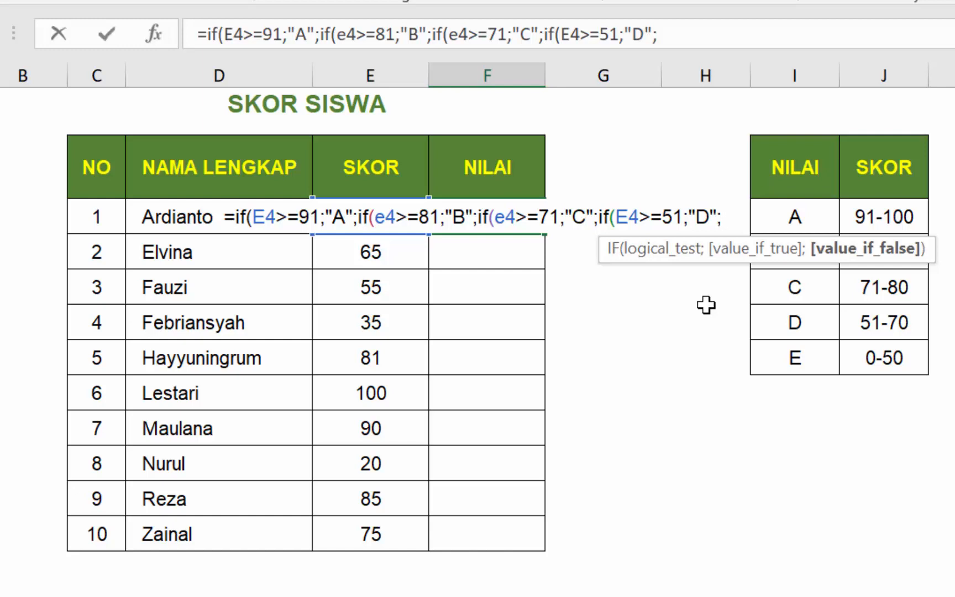
# Set "E" as the final value-if-false, close all four nested IFs and enter the formula in F4.
pyautogui.write('"E"')
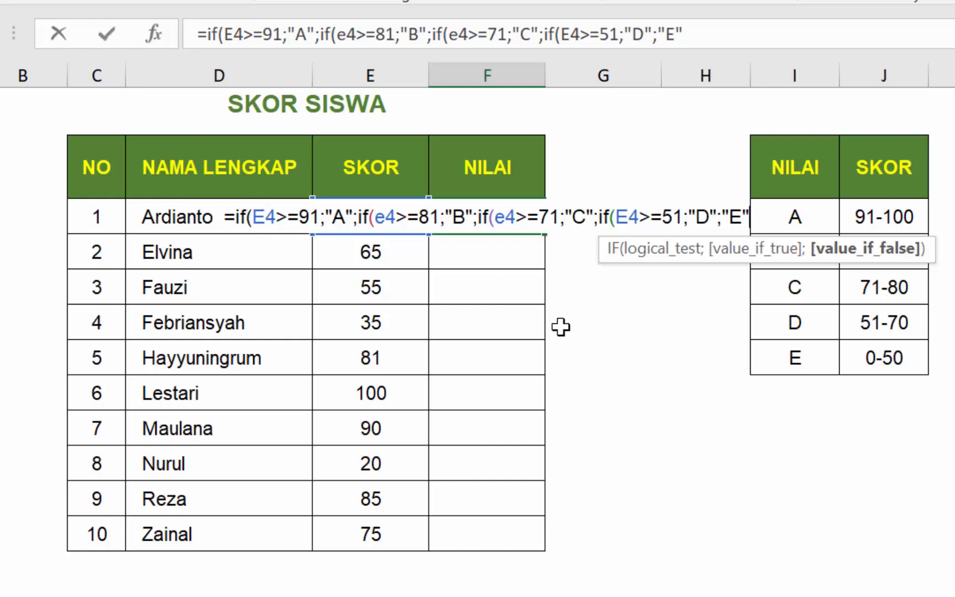
pyautogui.write(')')
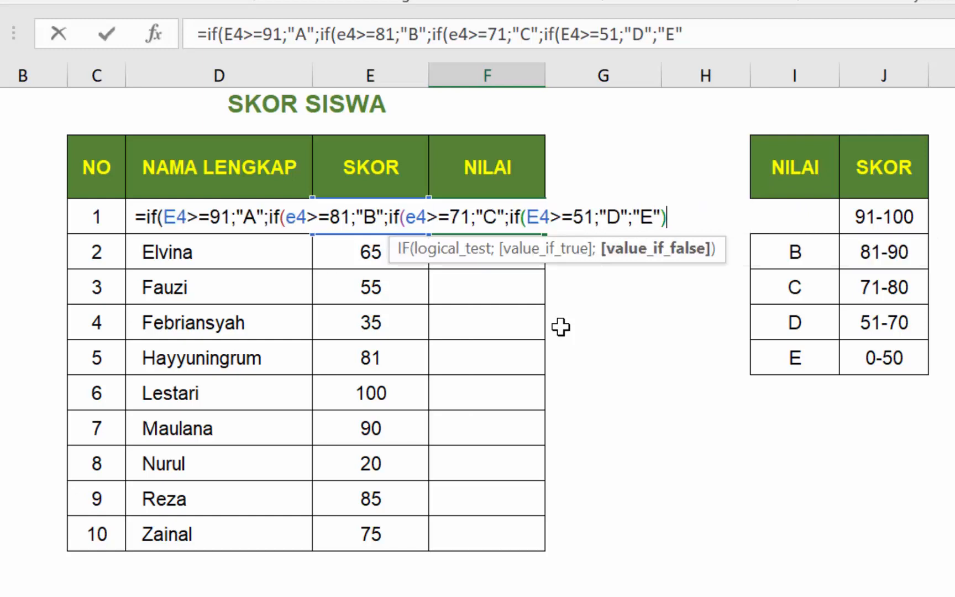
pyautogui.write(')')
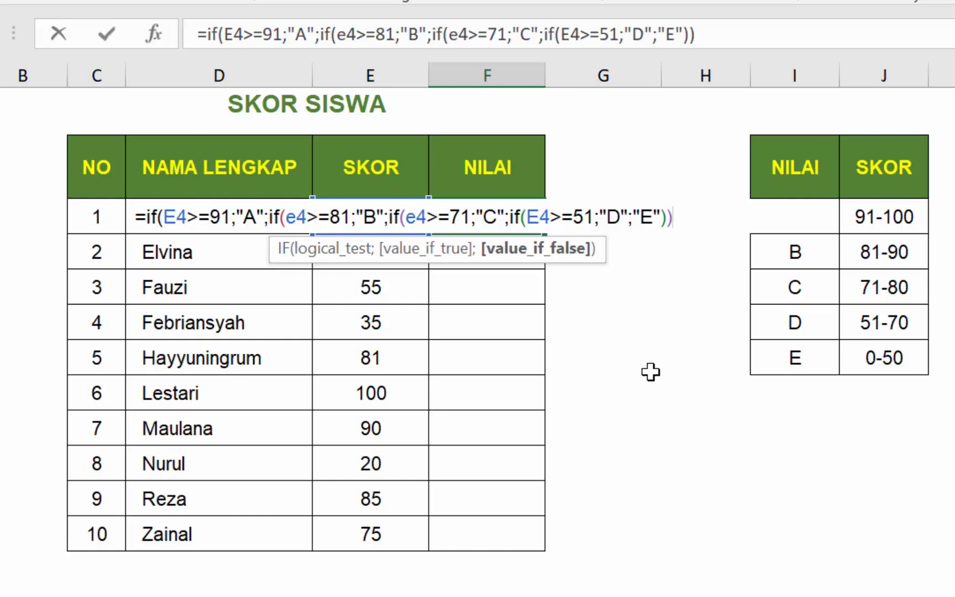
pyautogui.write(')')
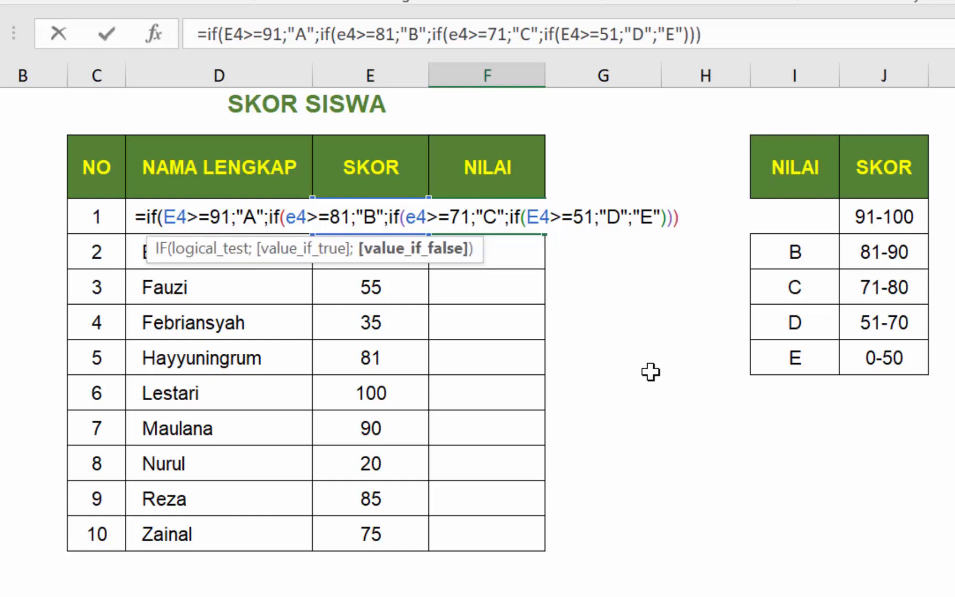
pyautogui.write(')')
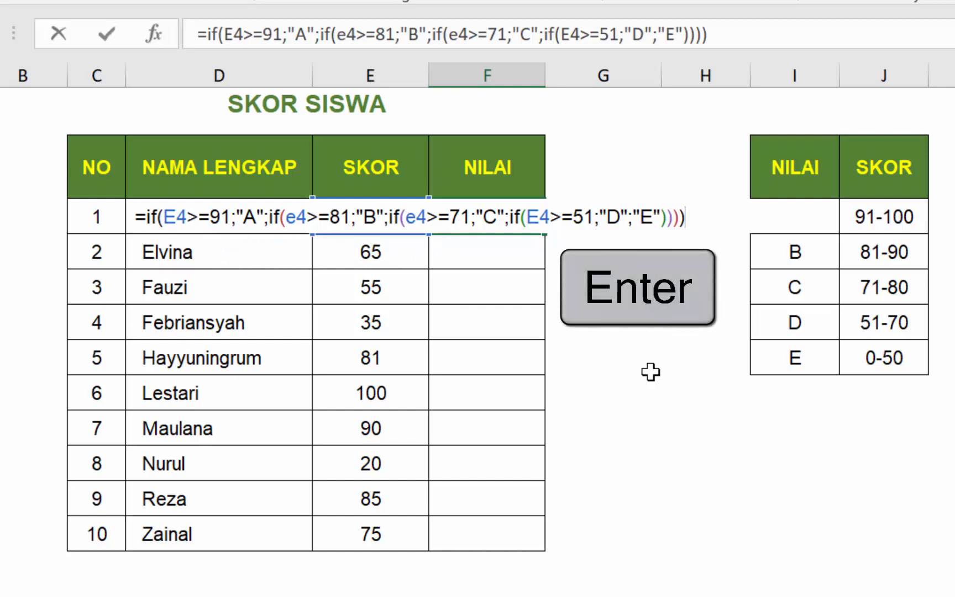
pyautogui.press('Return')
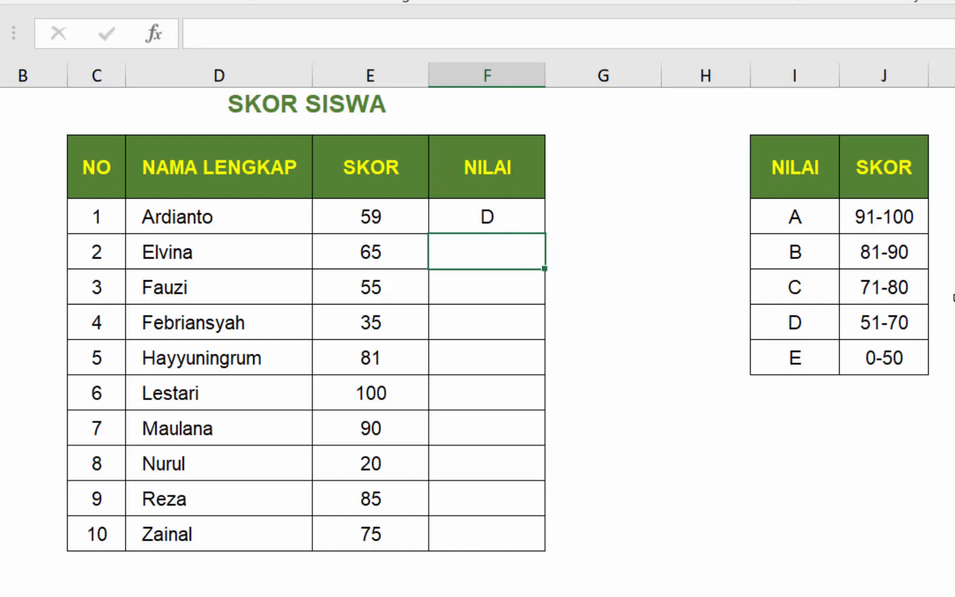
# Fill the F4 grade formula down the NILAI column to F13 and deselect the range.
pyautogui.click(511, 220)
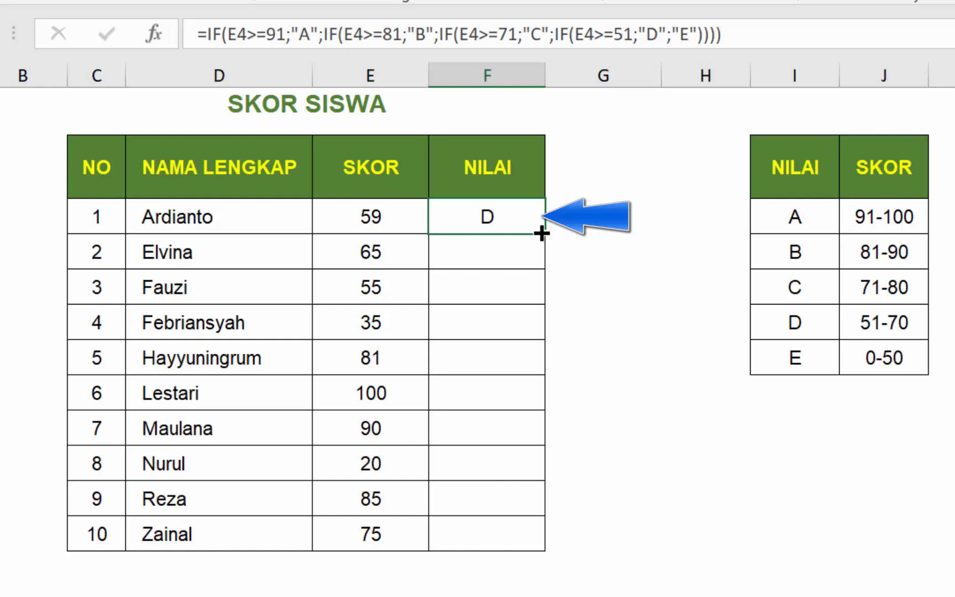
pyautogui.moveTo(541, 233); pyautogui.dragTo(541, 542)
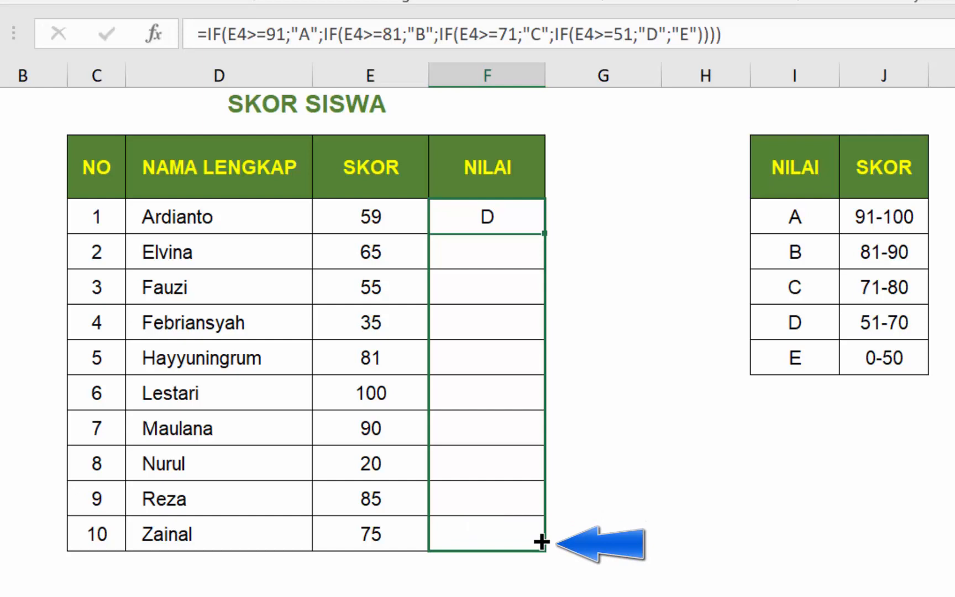
pyautogui.moveTo(541, 542); pyautogui.dragTo(541, 542)
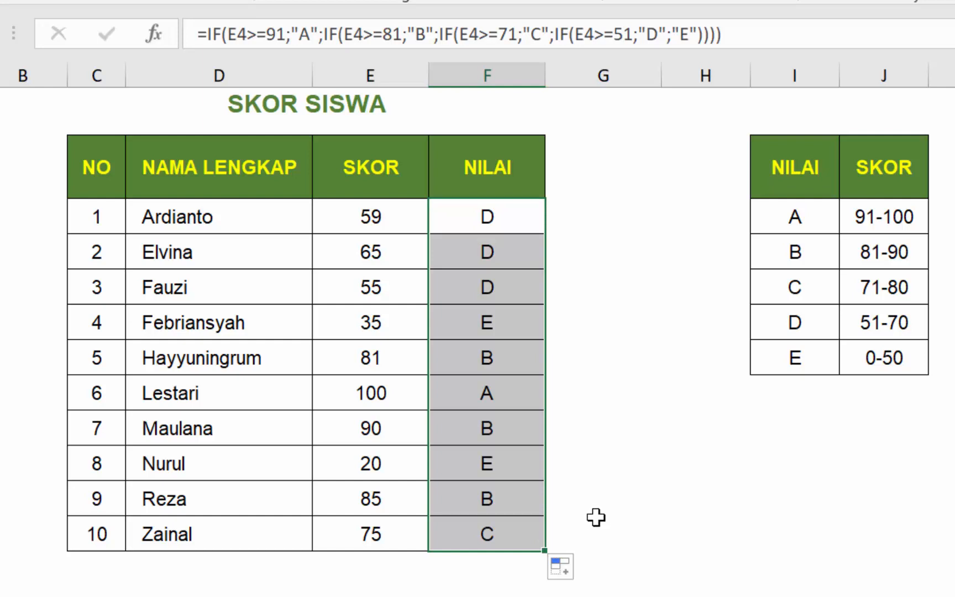
pyautogui.click(588, 541)
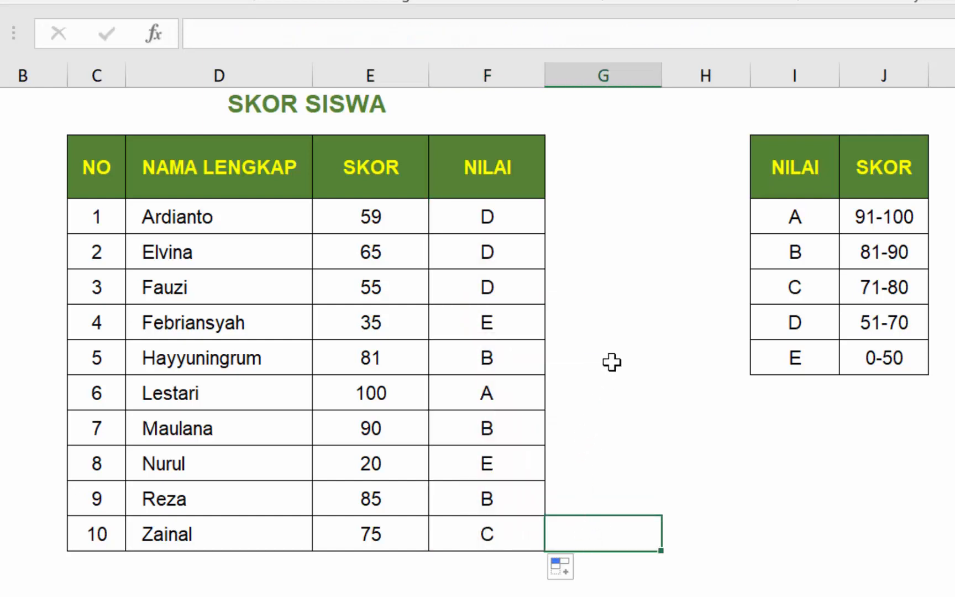